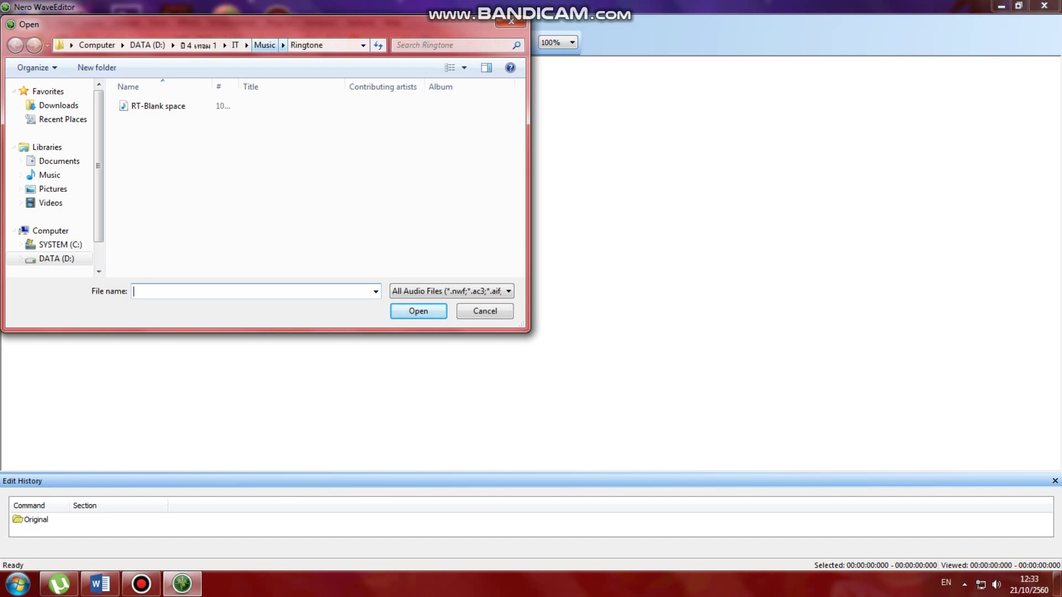
Open the audio file Blank Space from the Music folder
{"action": "left_click", "coordinate": [265, 45]}
{"action": "left_click", "coordinate": [152, 148]}
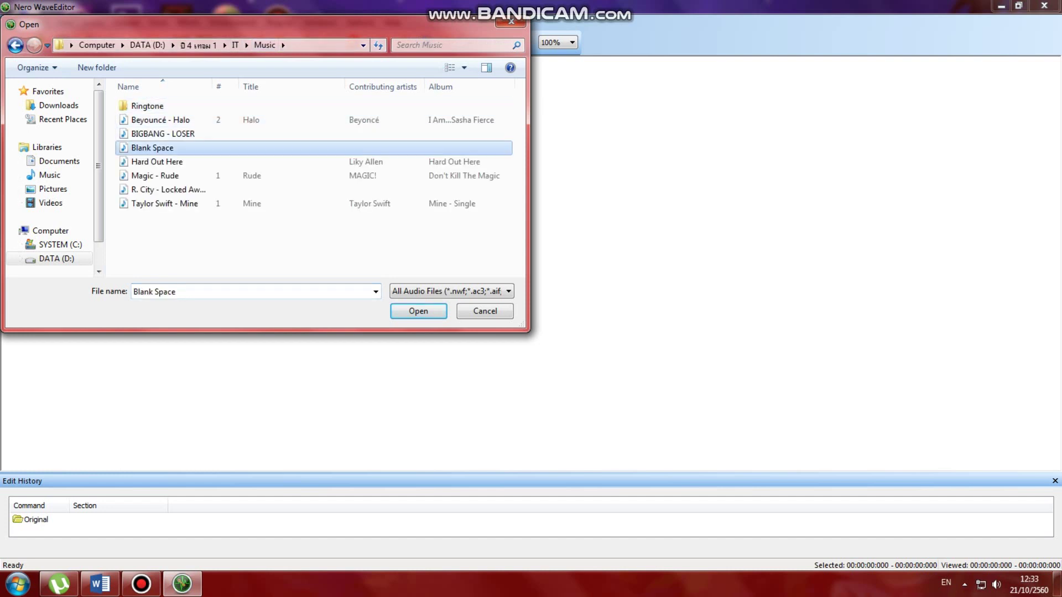
{"action": "key", "text": "Return"}
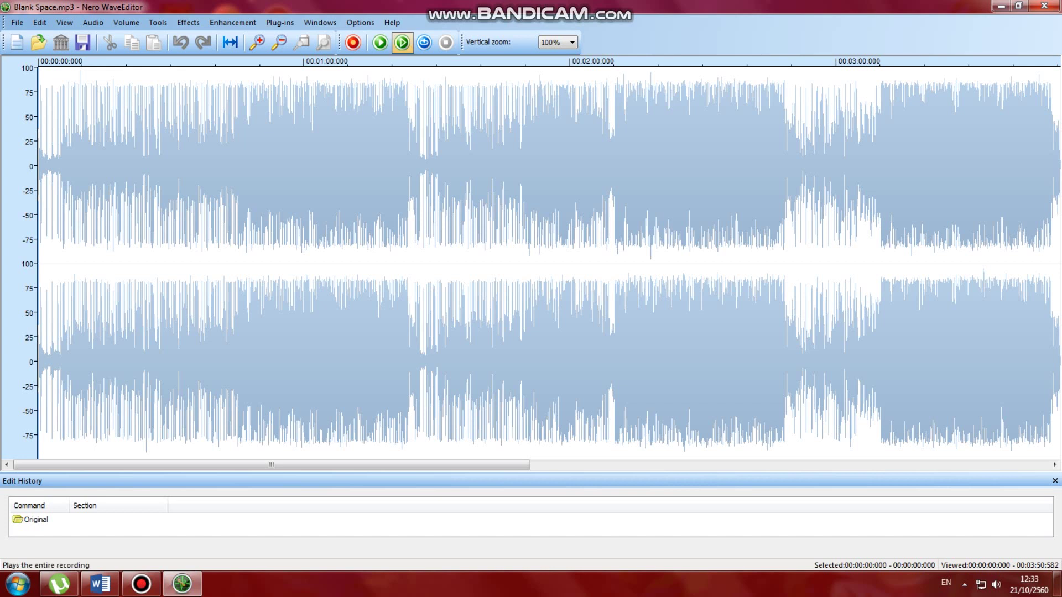
Play the song from the beginning and replay it from points around 00:00:45 to locate the section for the ringtone
{"action": "left_click", "coordinate": [402, 44]}
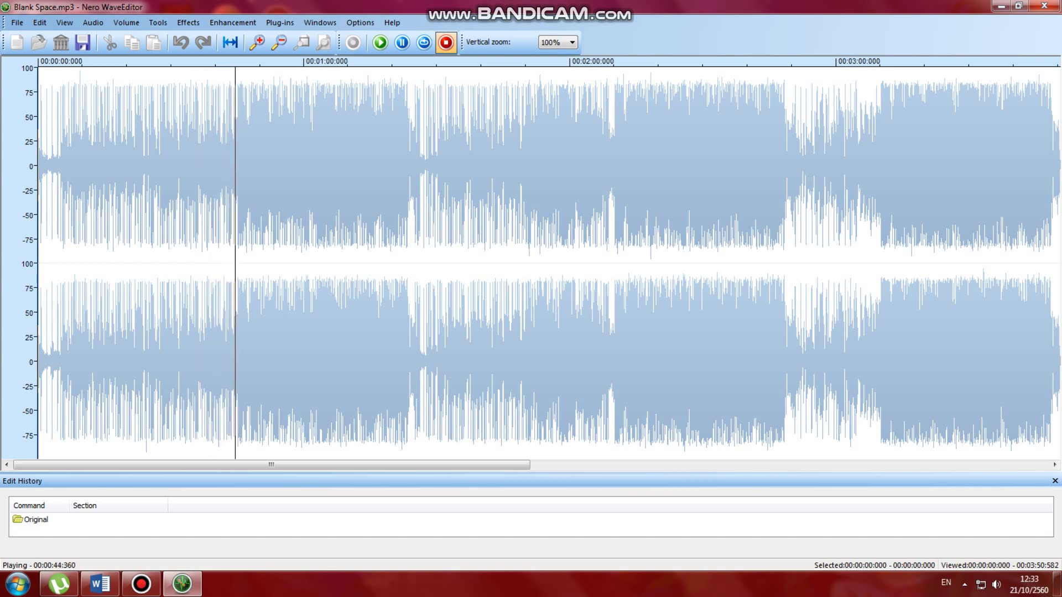
{"action": "left_click", "coordinate": [446, 42]}
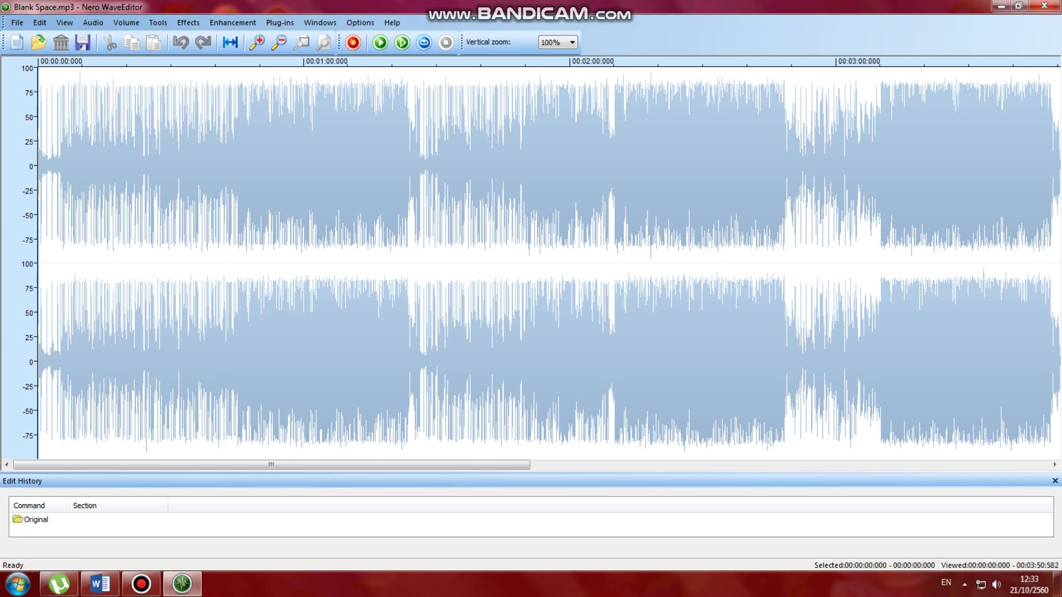
{"action": "left_click", "coordinate": [380, 42]}
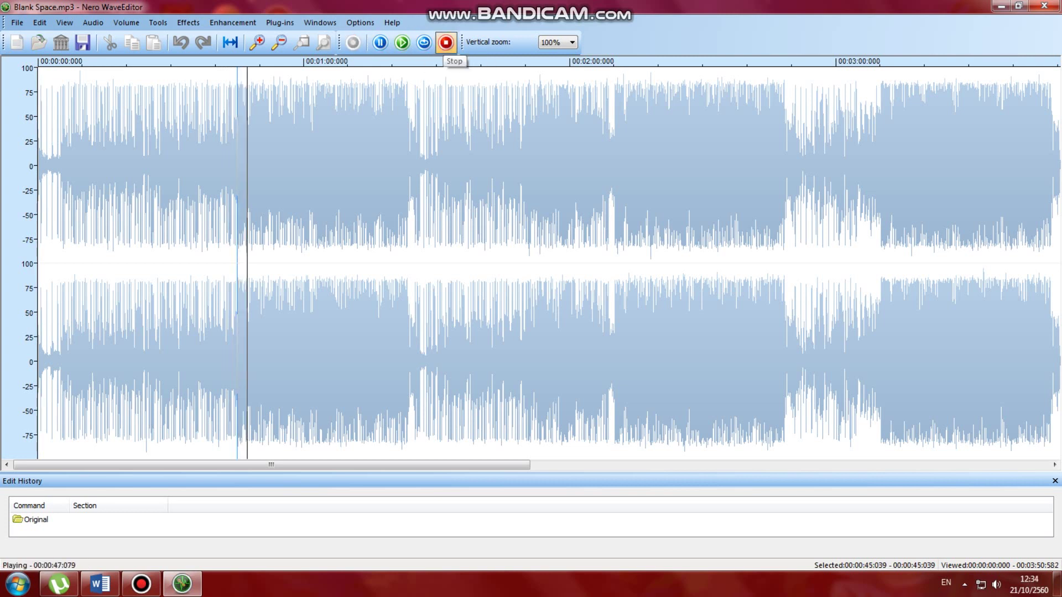
{"action": "left_click", "coordinate": [446, 42]}
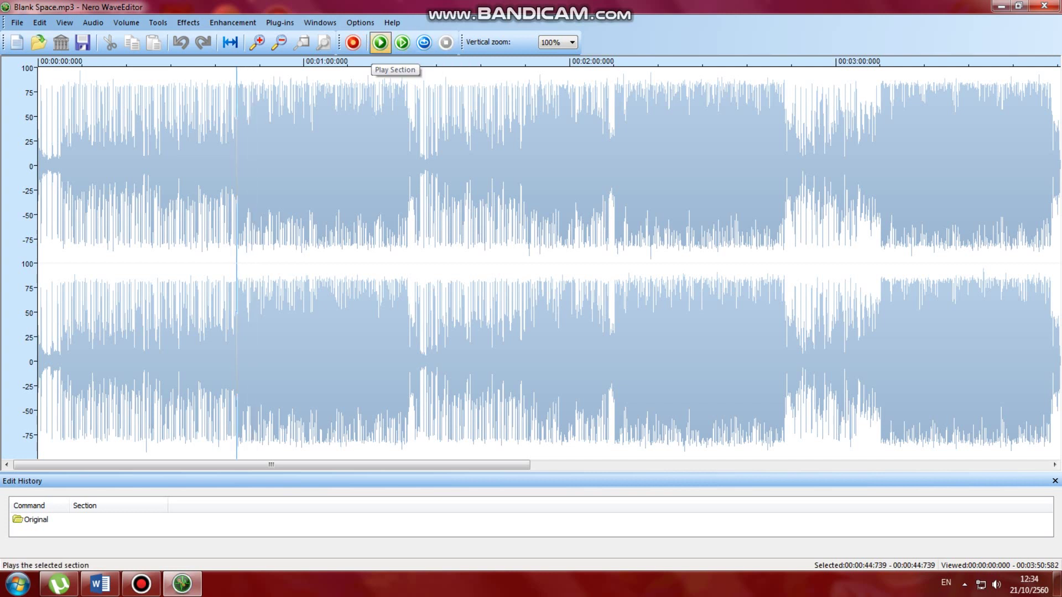
{"action": "left_click", "coordinate": [380, 42]}
{"action": "left_click", "coordinate": [446, 42]}
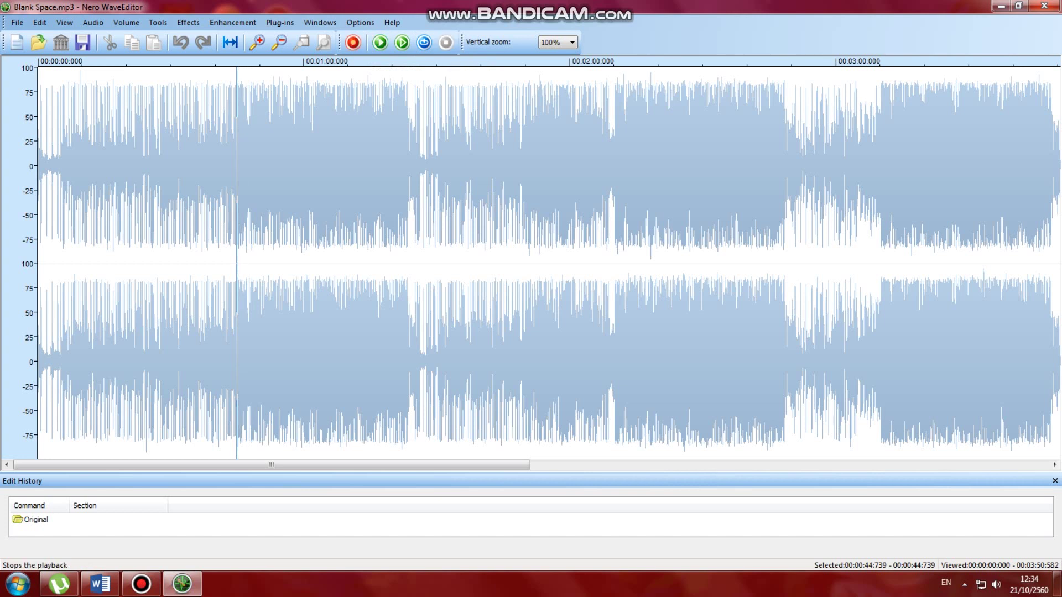
{"action": "left_click", "coordinate": [380, 42]}
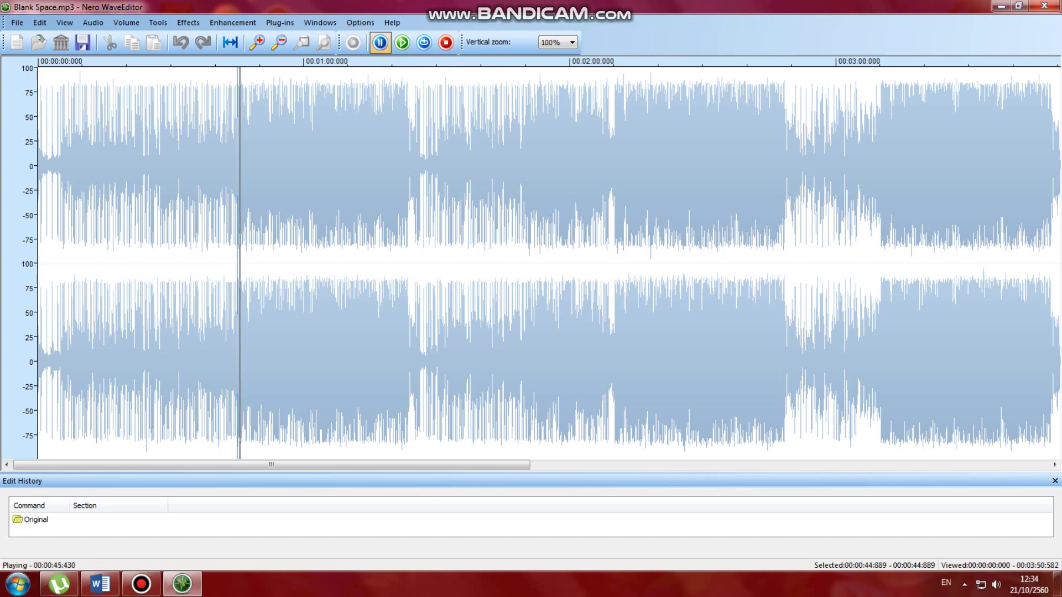
{"action": "left_click", "coordinate": [446, 42]}
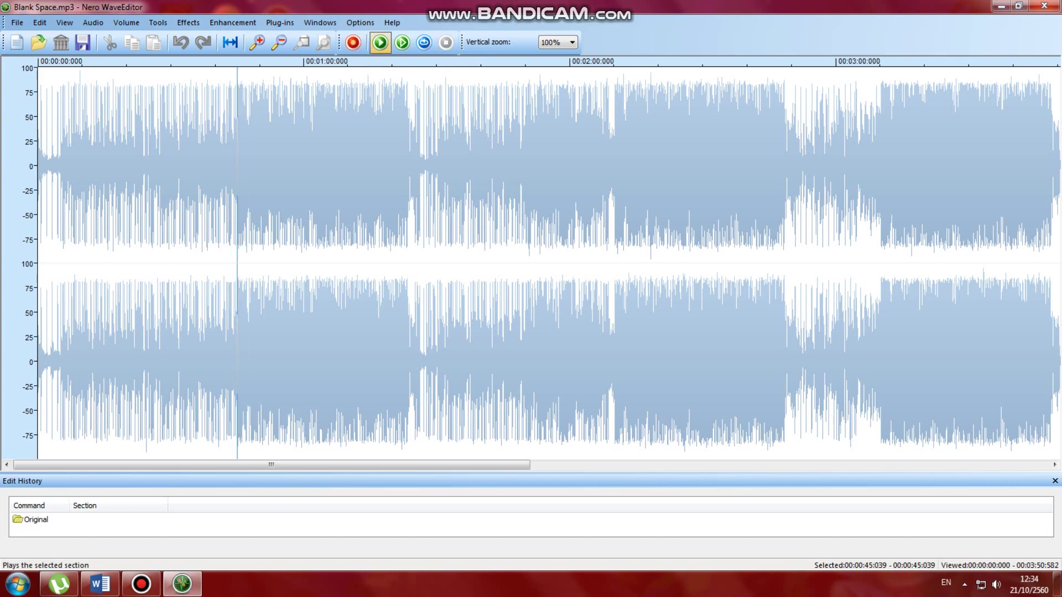
{"action": "left_click", "coordinate": [380, 42]}
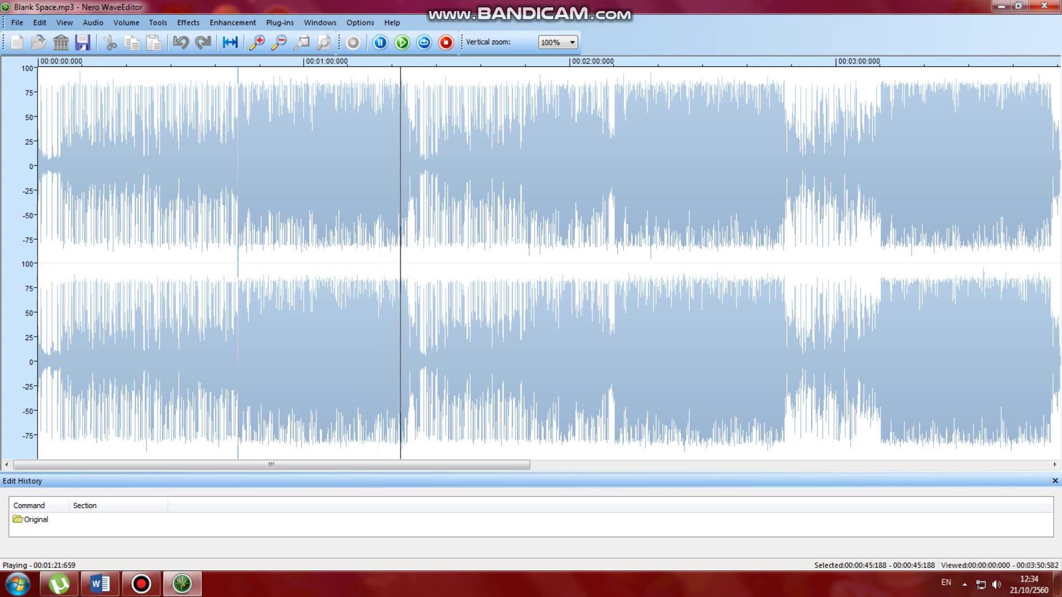
Select the waveform from about 00:00:45:039 to 00:01:28:881, stop playback and copy the selection
{"action": "left_click", "coordinate": [237, 263]}
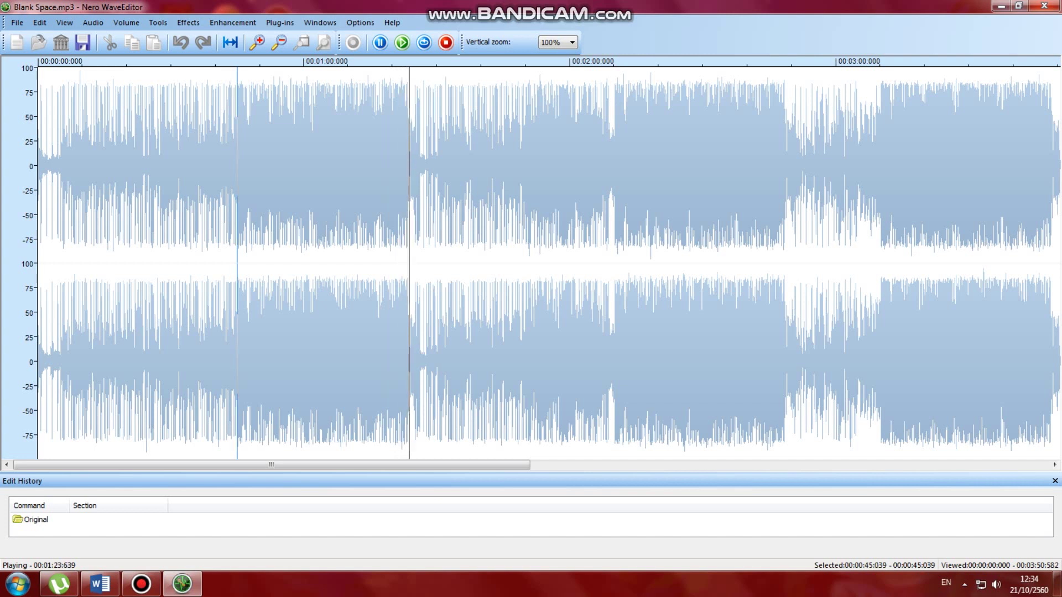
{"action": "left_click_drag", "start_coordinate": [237, 262], "coordinate": [431, 263]}
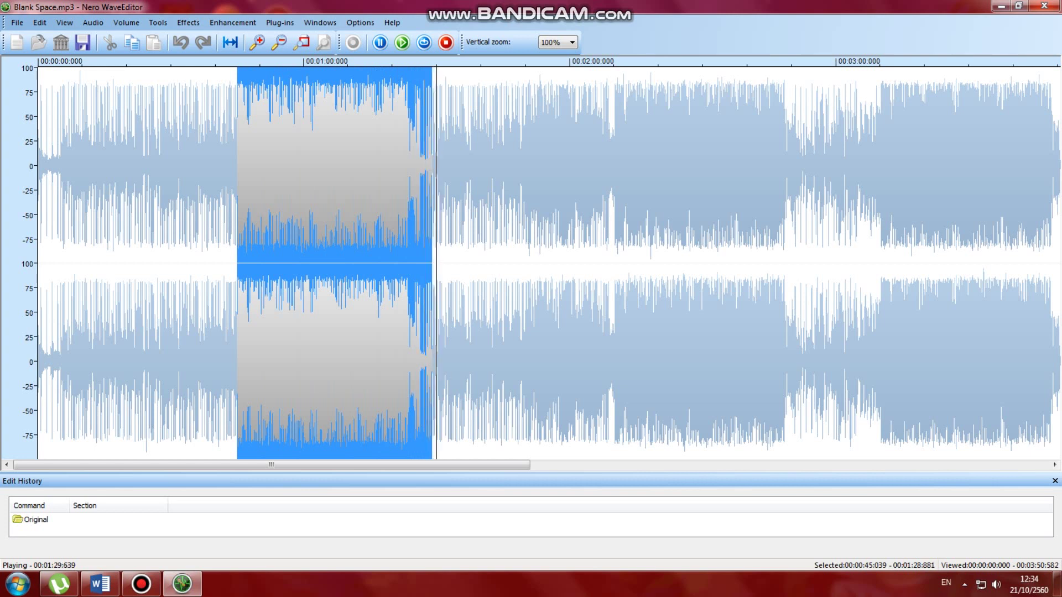
{"action": "key", "text": "space"}
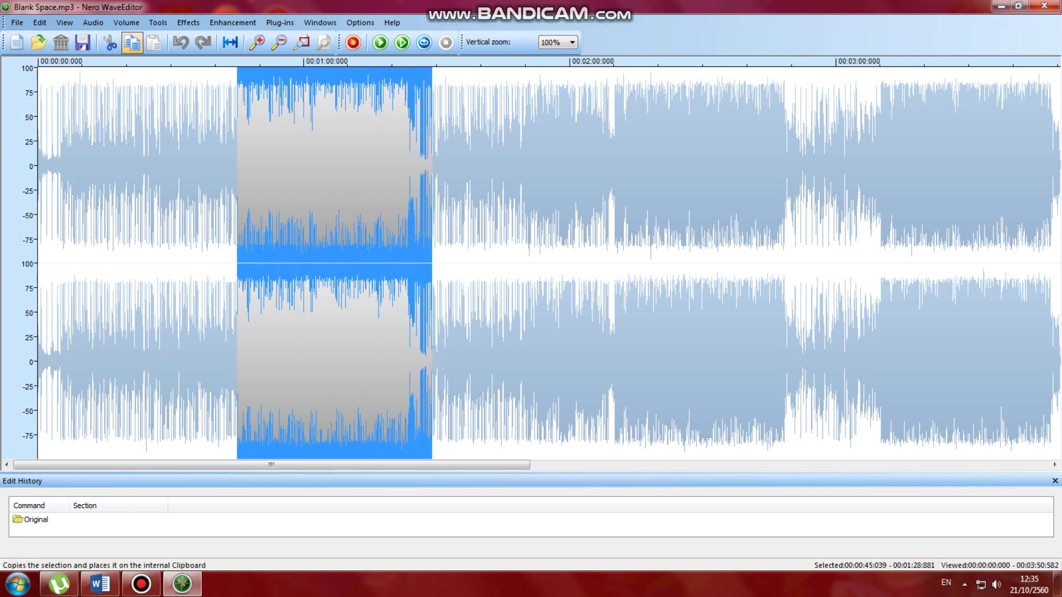
{"action": "left_click", "coordinate": [132, 42]}
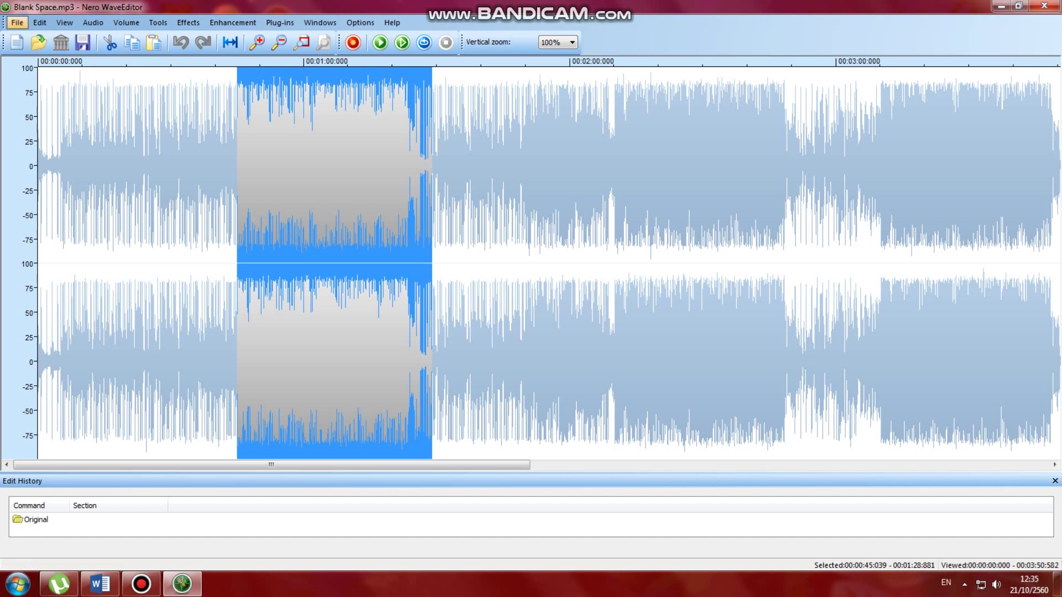
Close the original song, paste the copied section as a new recording and play it in full
{"action": "left_click", "coordinate": [17, 22]}
{"action": "left_click", "coordinate": [28, 192]}
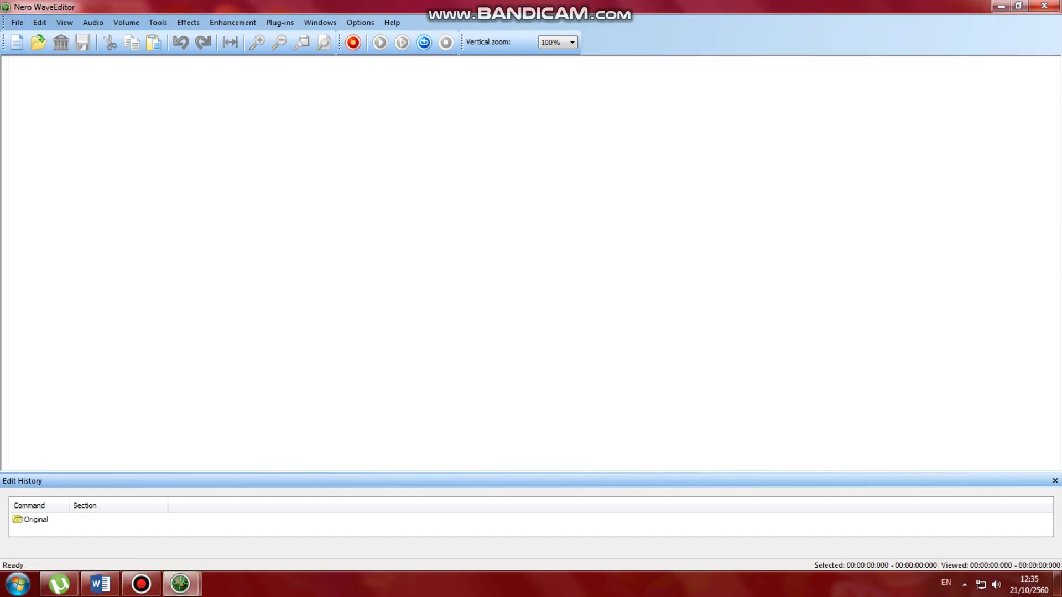
{"action": "left_click", "coordinate": [154, 42]}
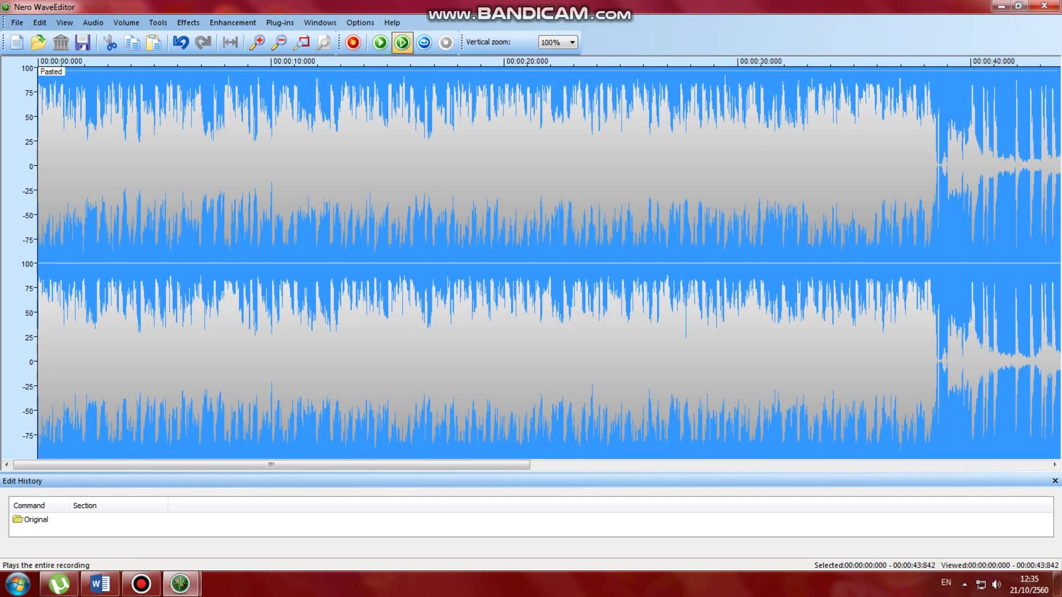
{"action": "left_click", "coordinate": [402, 42]}
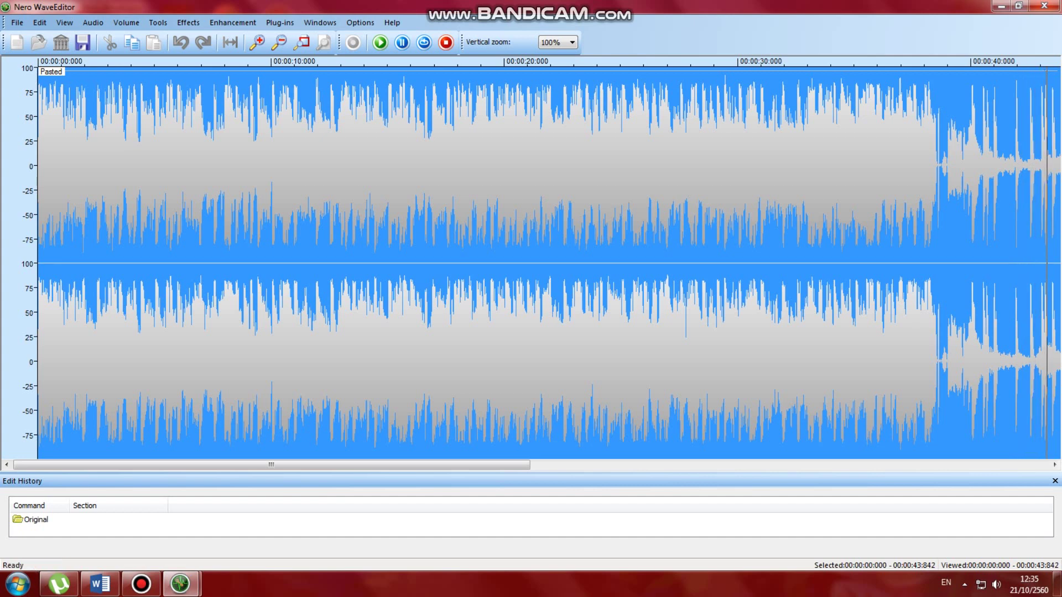
Start saving under a new name and set the format options to mp3PRO with constant bitrate 64 kbit, 44100 Hz, dual mono
{"action": "key", "text": "Down"}
{"action": "key", "text": "Down"}
{"action": "key", "text": "Down"}
{"action": "key", "text": "Down"}
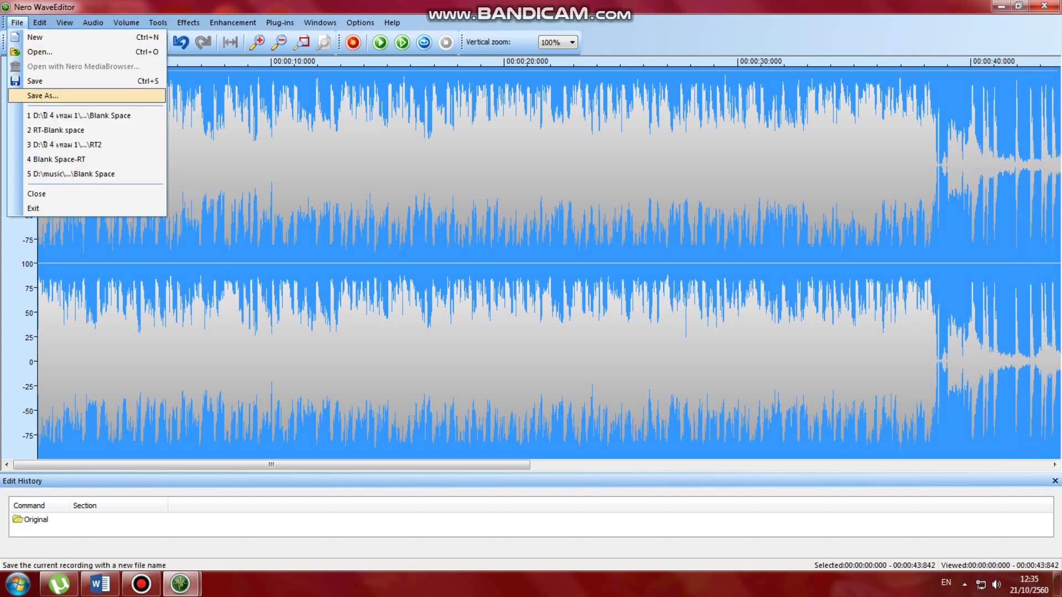
{"action": "key", "text": "Return"}
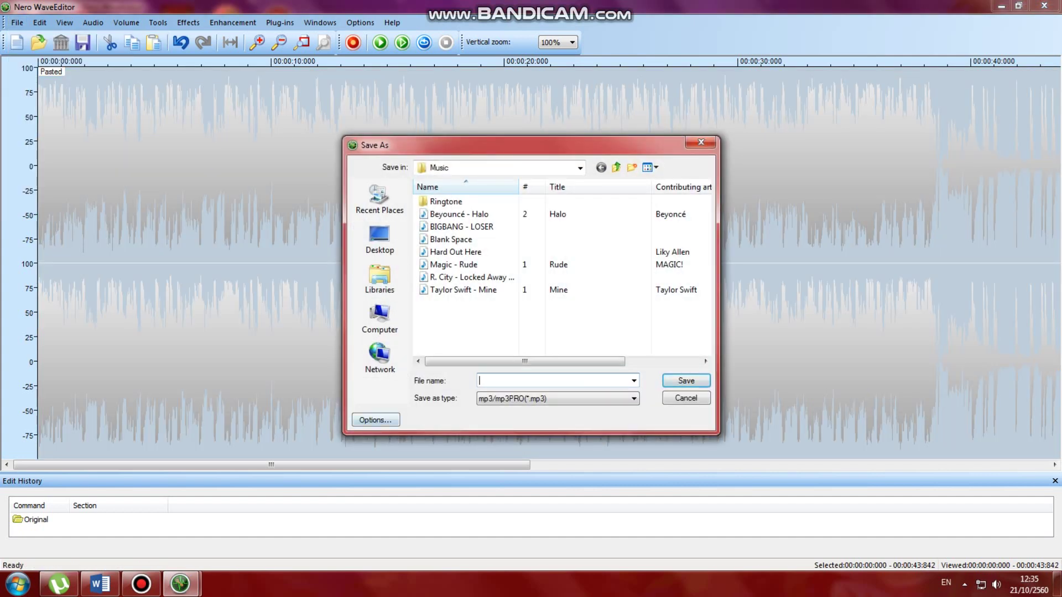
{"action": "key", "text": "alt+o"}
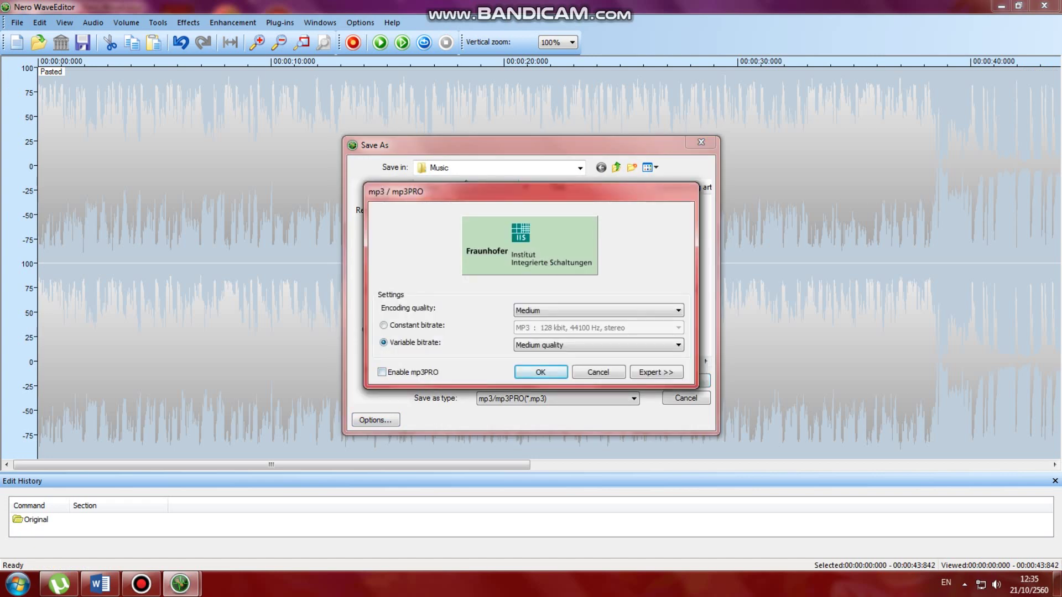
{"action": "key", "text": "alt+e"}
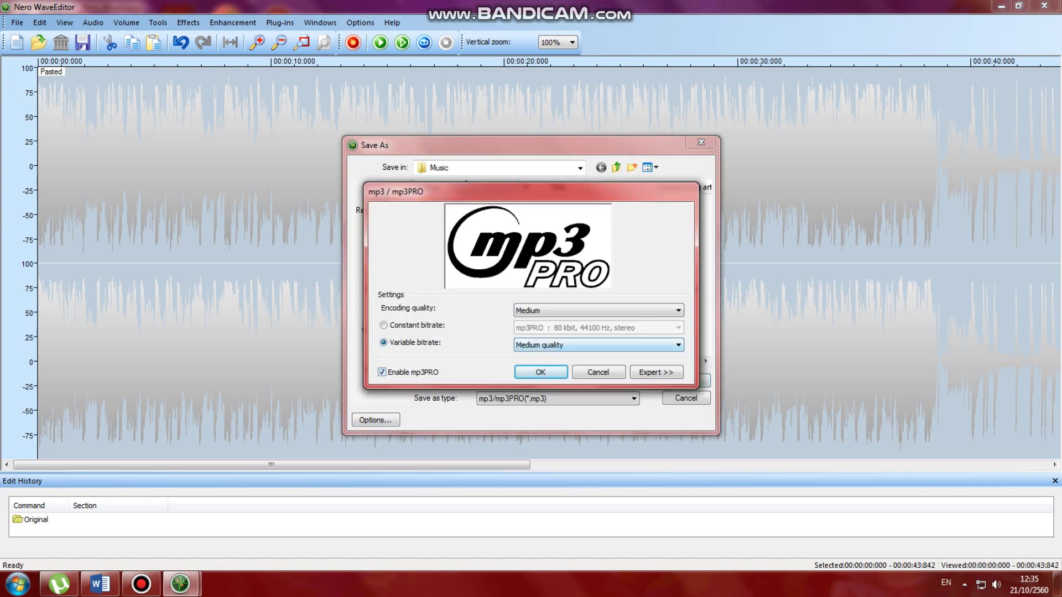
{"action": "key", "text": "alt+c"}
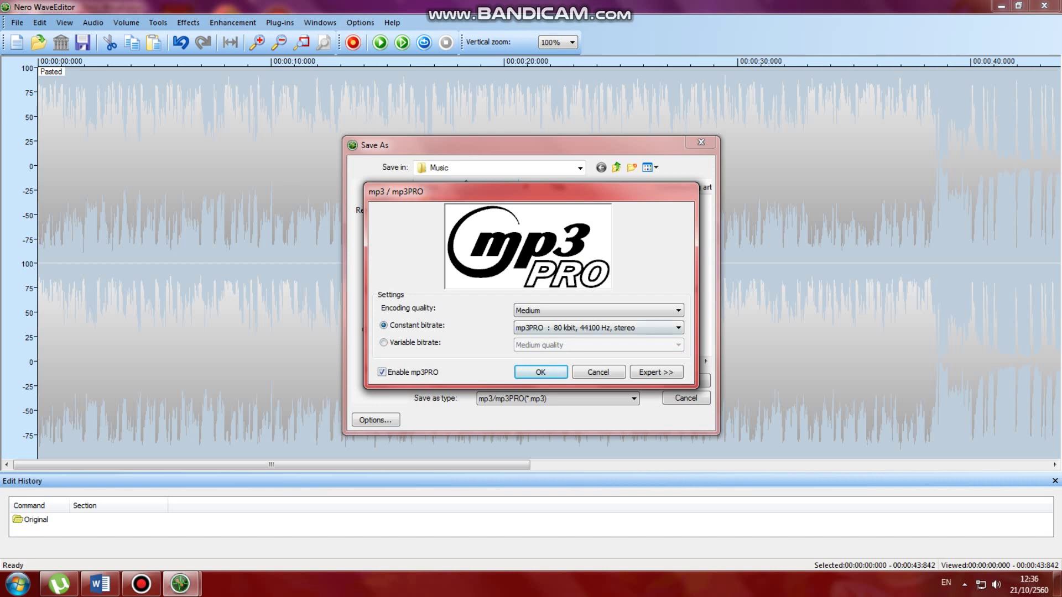
{"action": "key", "text": "alt+Down"}
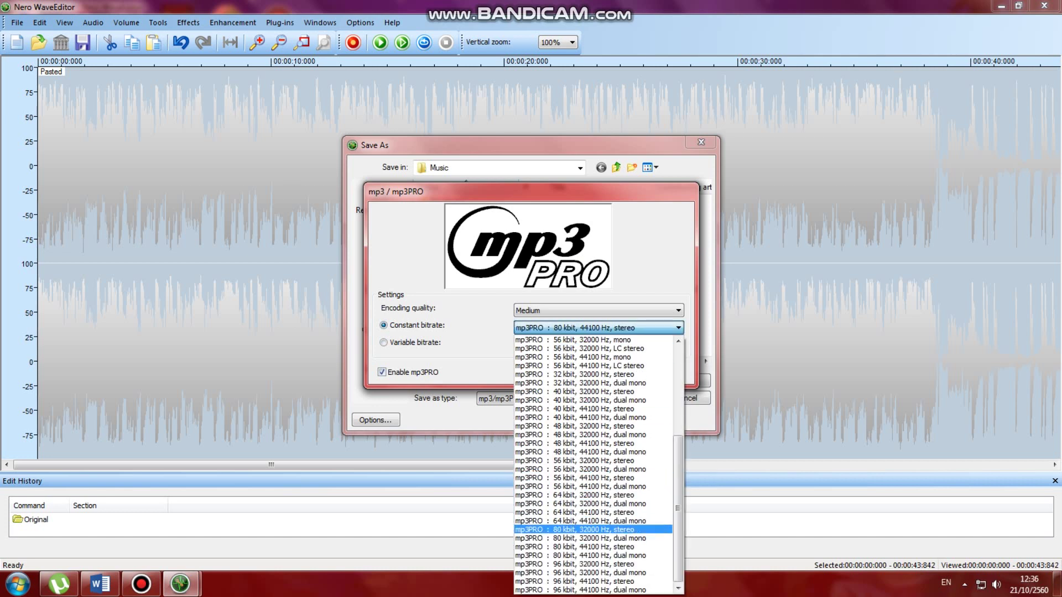
{"action": "key", "text": "Up"}
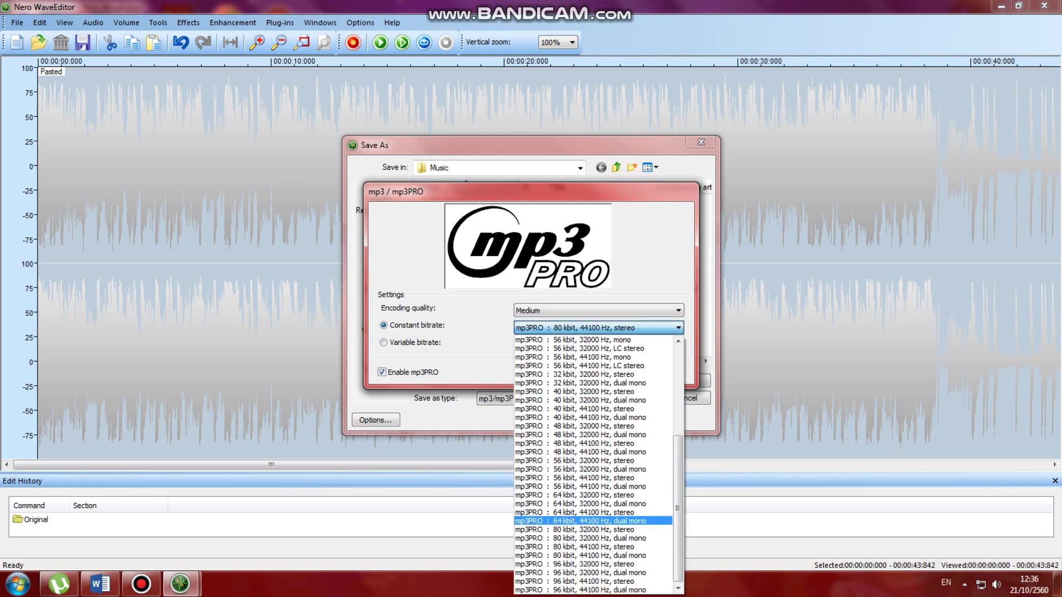
{"action": "key", "text": "Return"}
{"action": "key", "text": "Return"}
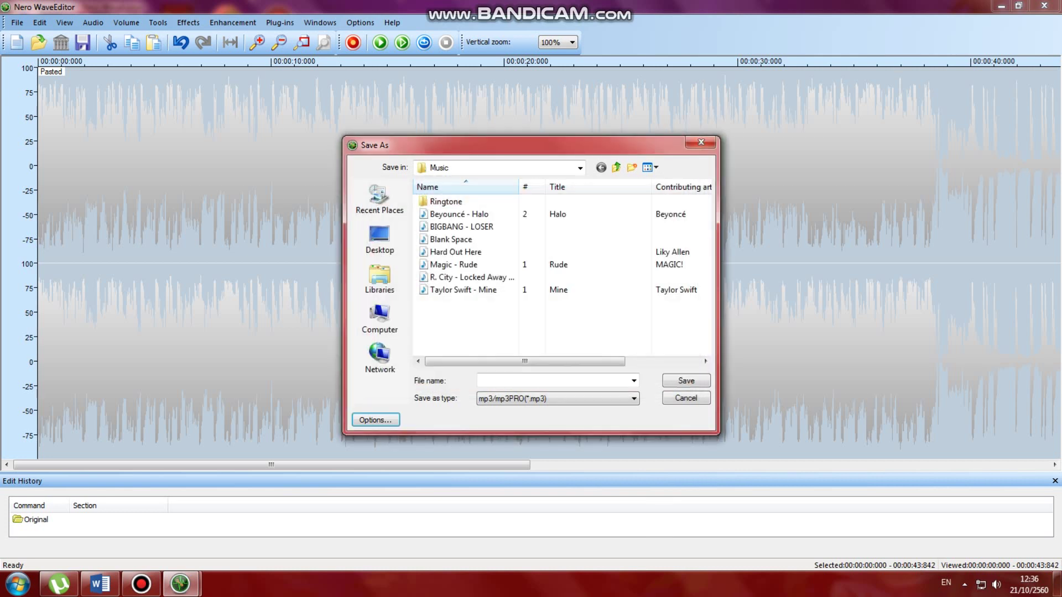
Name the clip RT-Blank Space and save it in the Music folder as an mp3/mp3PRO file
{"action": "left_click", "coordinate": [446, 202]}
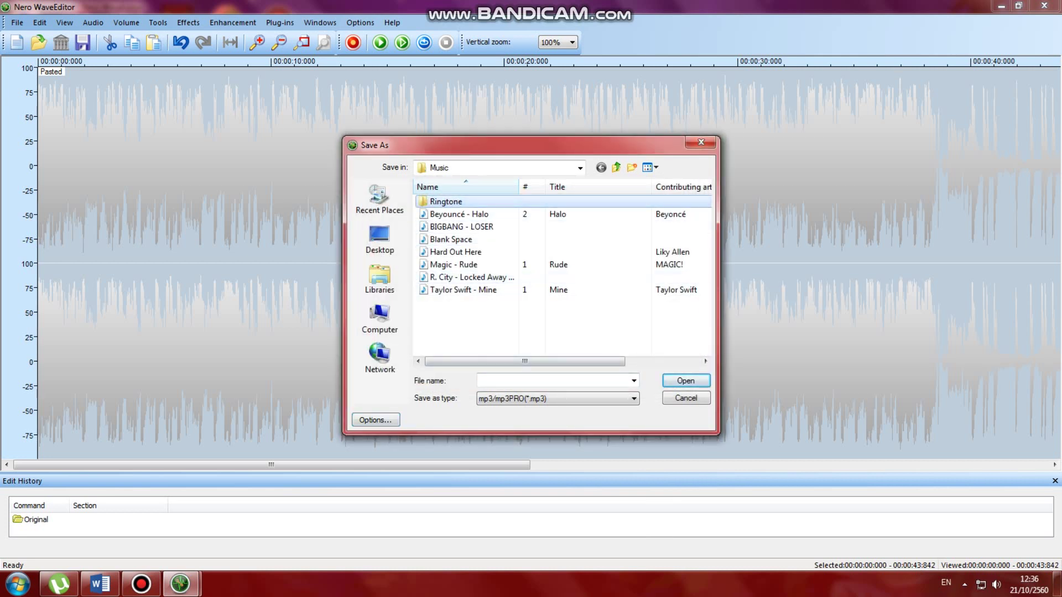
{"action": "left_click", "coordinate": [553, 380]}
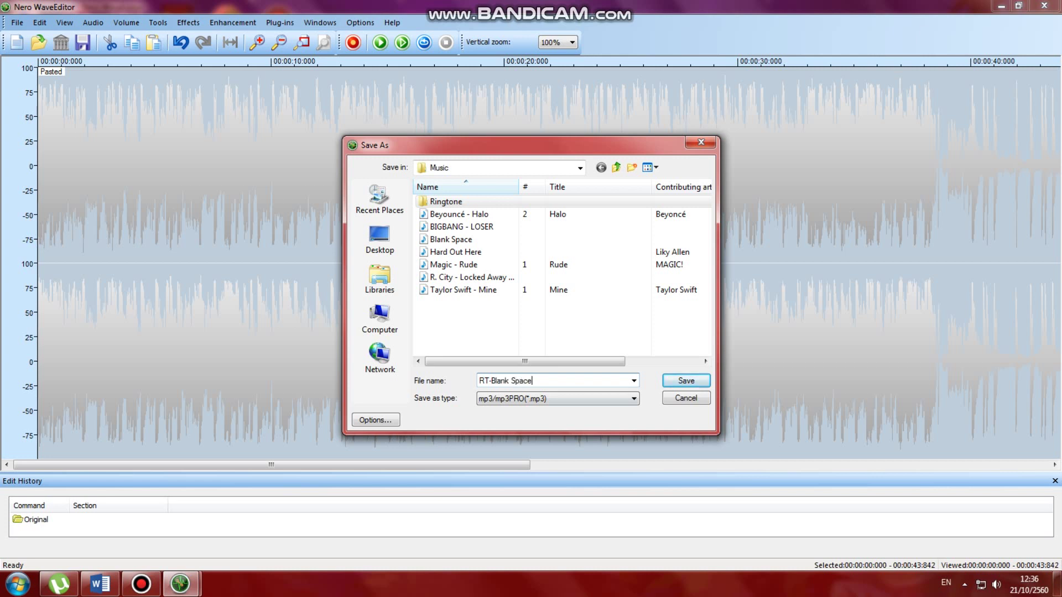
{"action": "key", "text": "Return"}
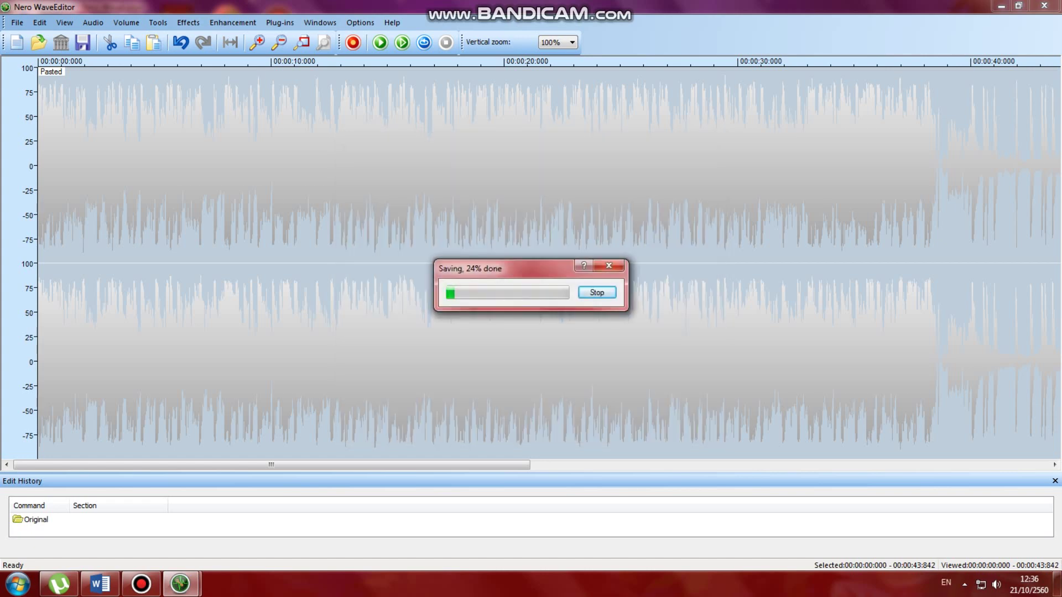